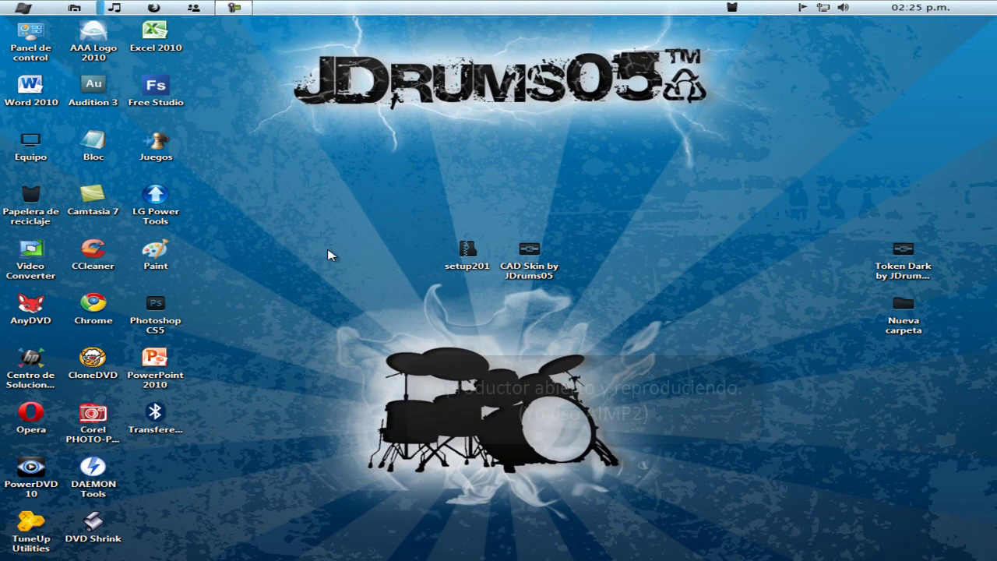
- Extract the setup201 and CAD Skin by JDrums05 archives into their own folders and place each folder below its archive on the desktop
mouse_move(123, 8)
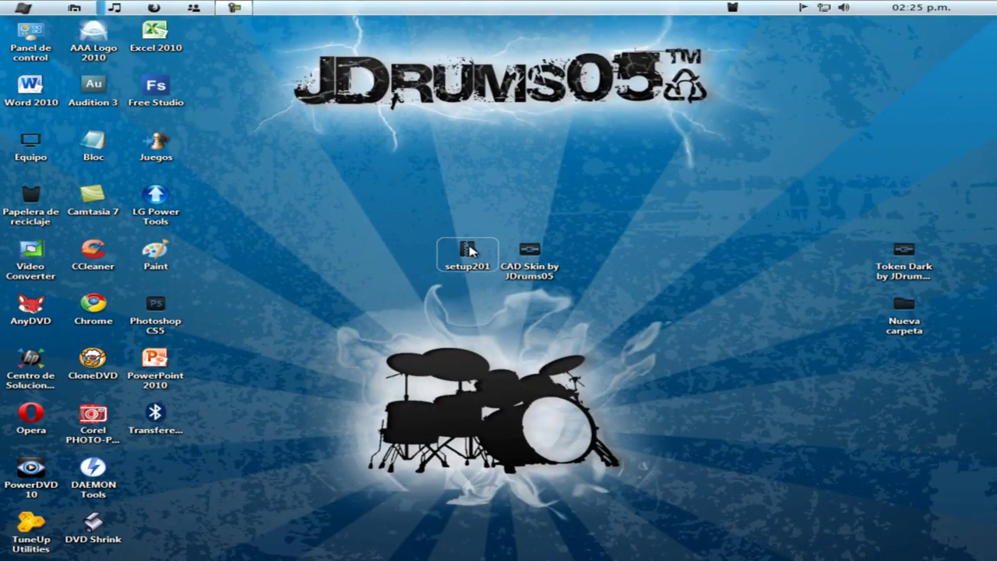
right_click(470, 251)
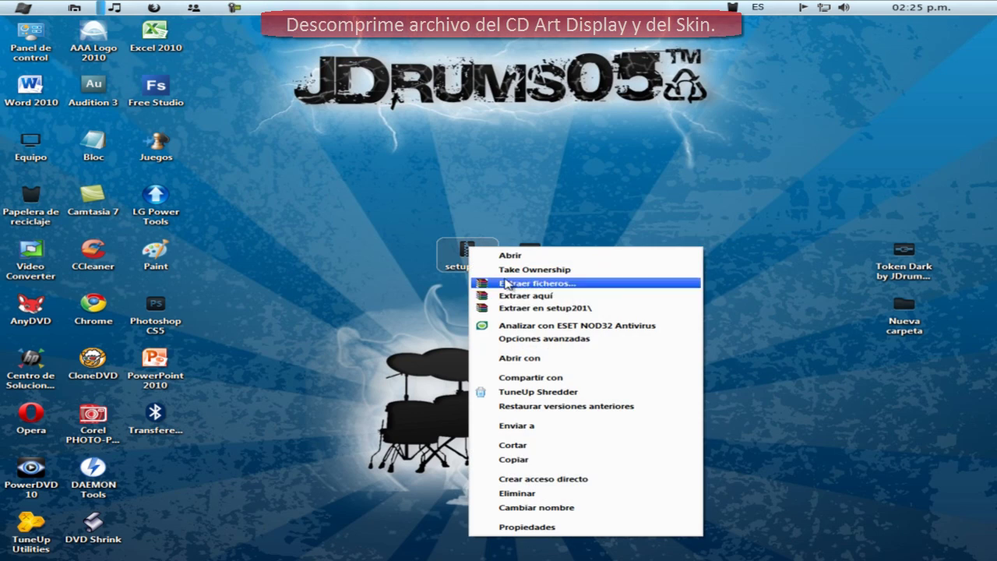
click(543, 309)
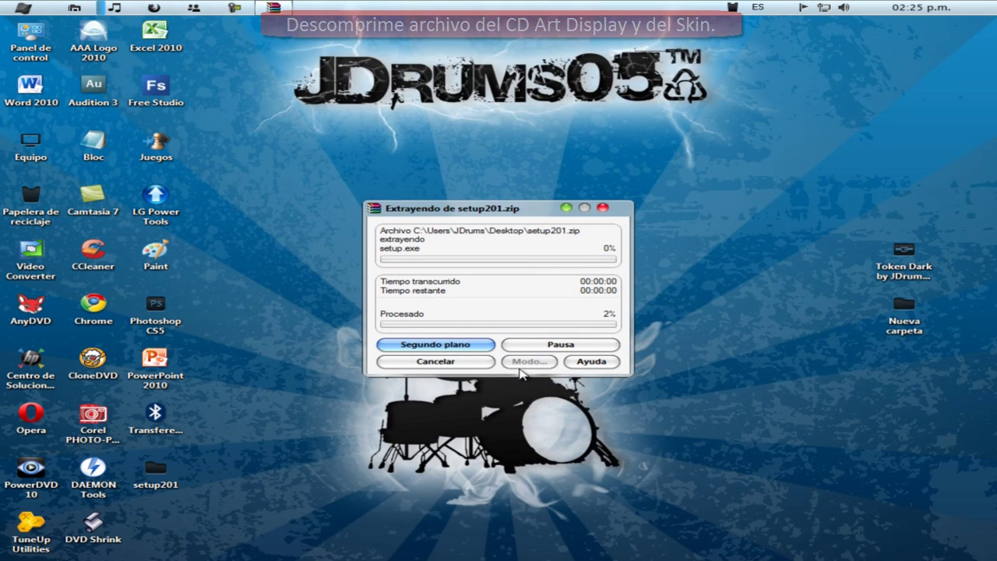
right_click(530, 254)
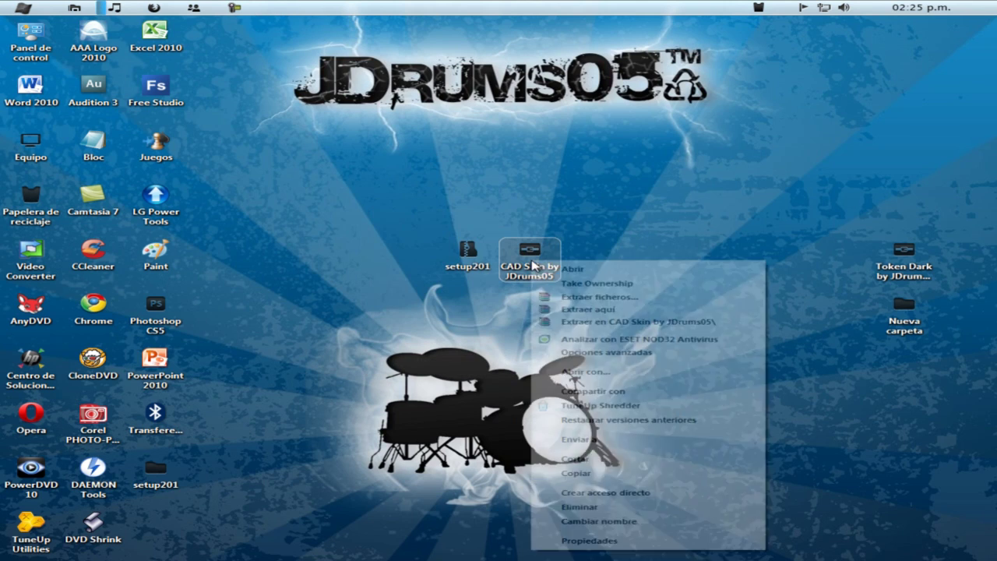
click(596, 321)
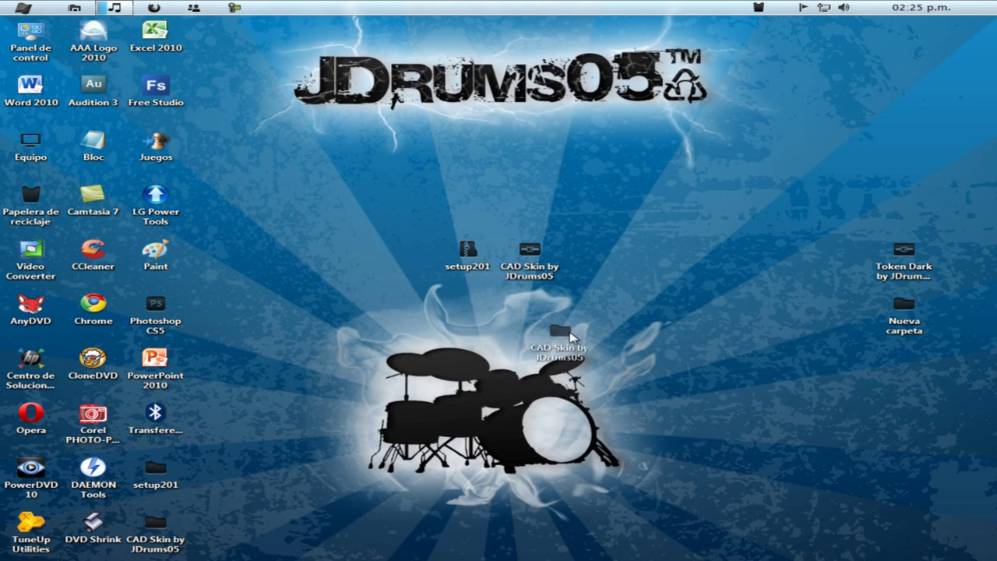
drag(541, 308, 542, 309)
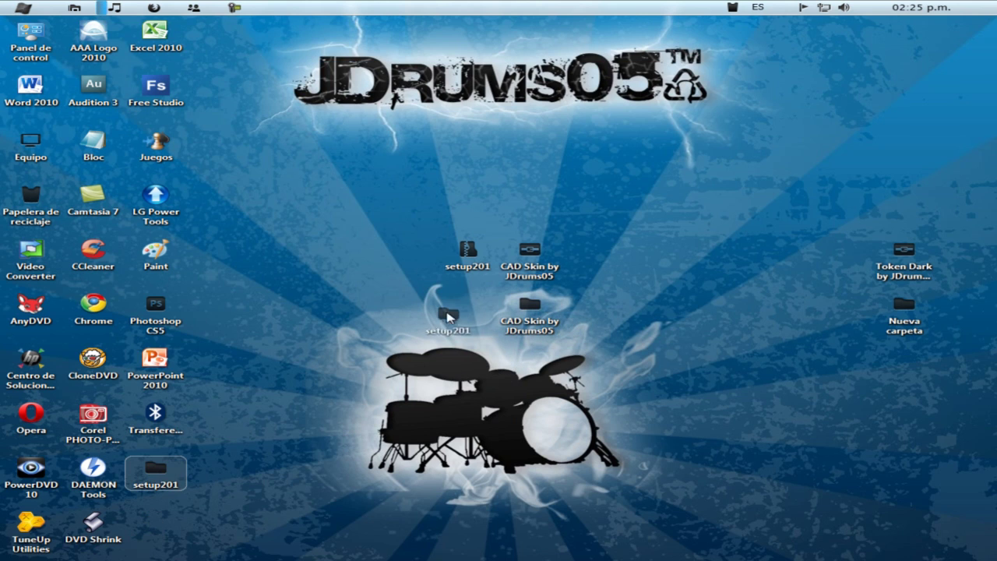
drag(449, 315, 451, 314)
- Run the setup application from the extracted setup201 folder and install CD Art Display 2.0.1
double_click(450, 313)
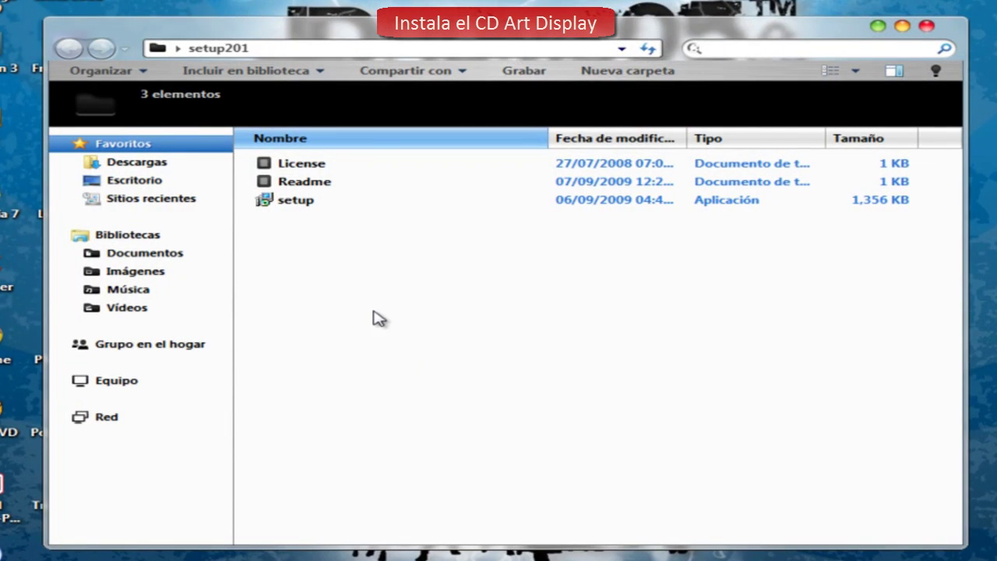
double_click(307, 202)
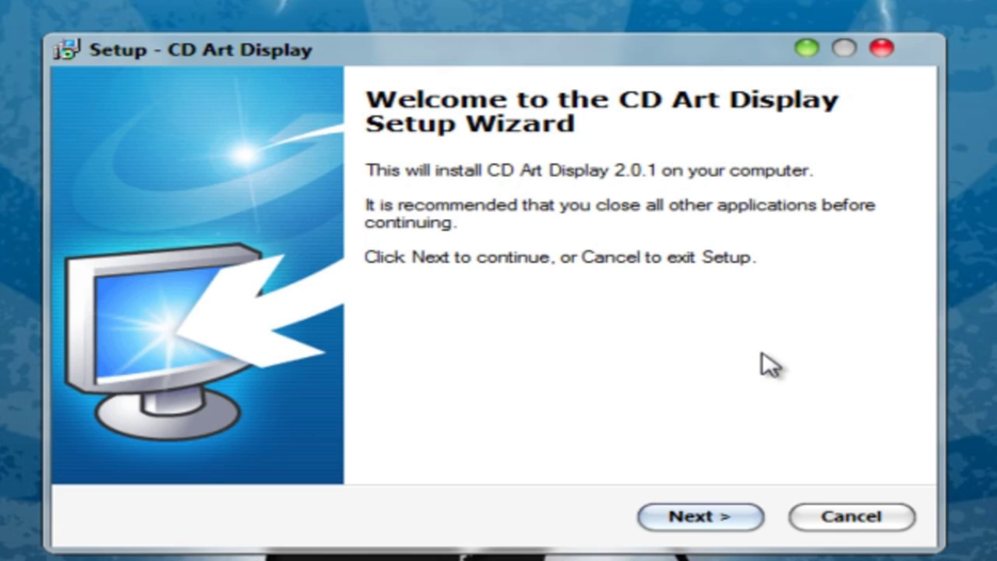
click(707, 510)
click(703, 517)
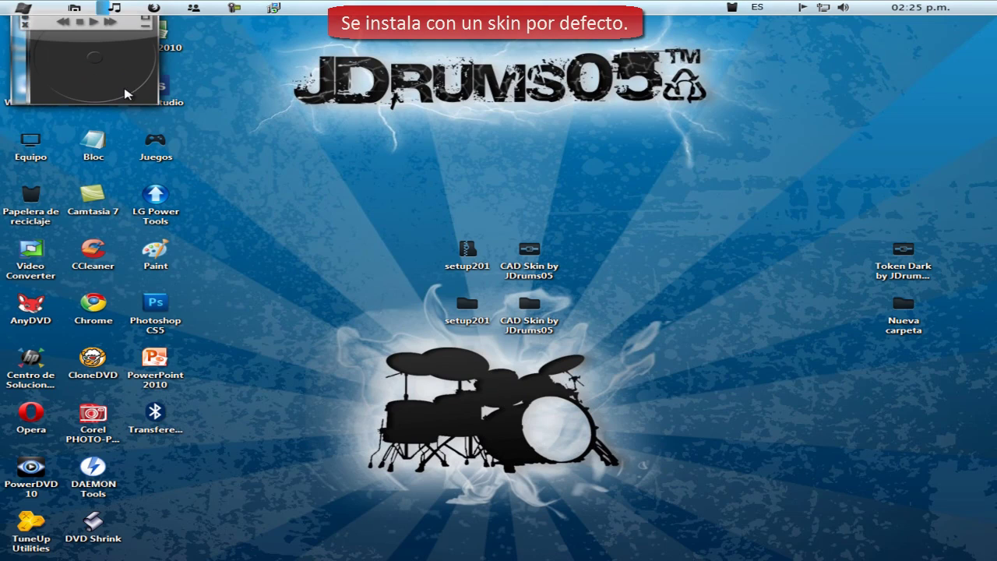
- Move the CD Art Display widget just below the end of the wallpaper's JDrums05 logo and open its options
drag(125, 94, 725, 183)
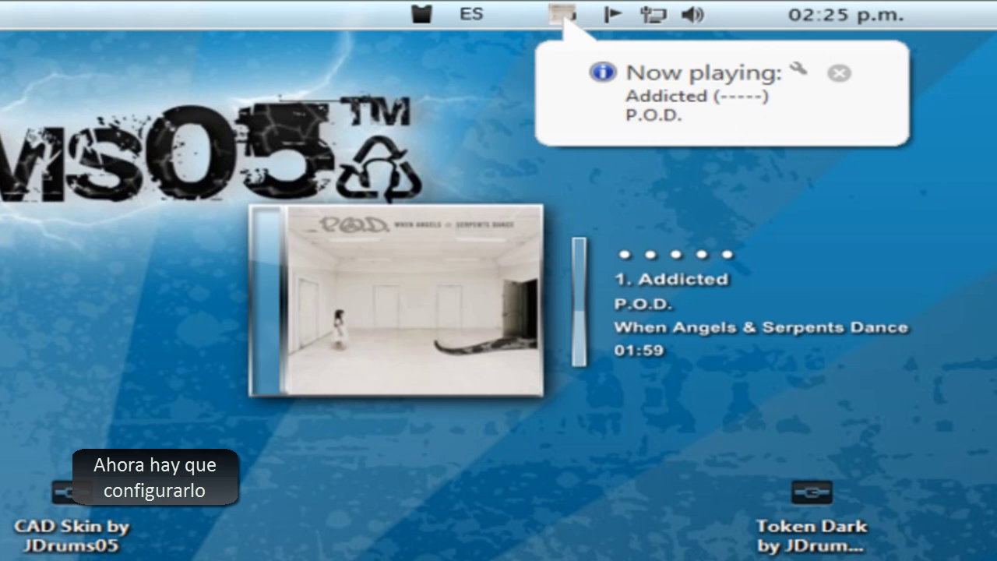
mouse_move(429, 330)
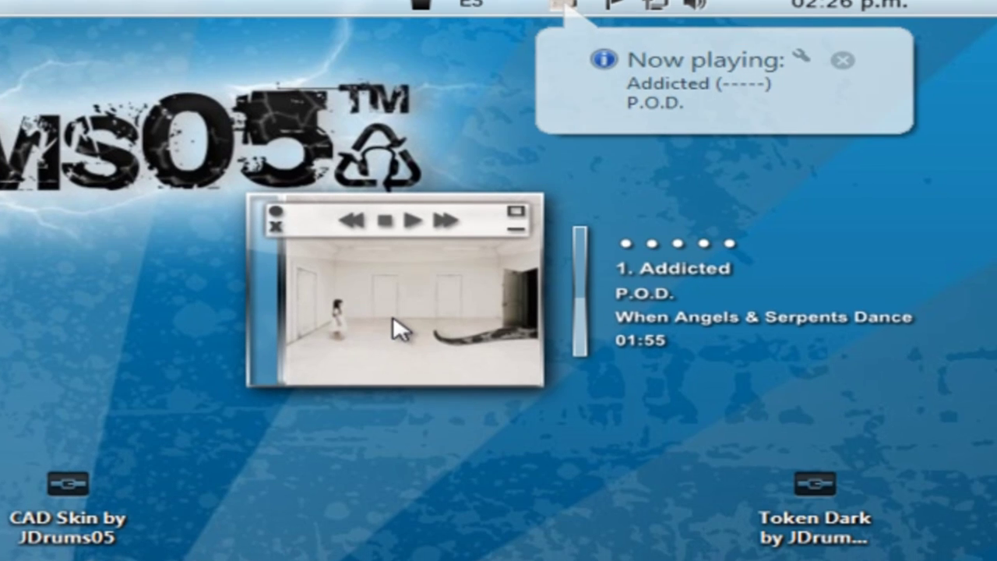
right_click(397, 329)
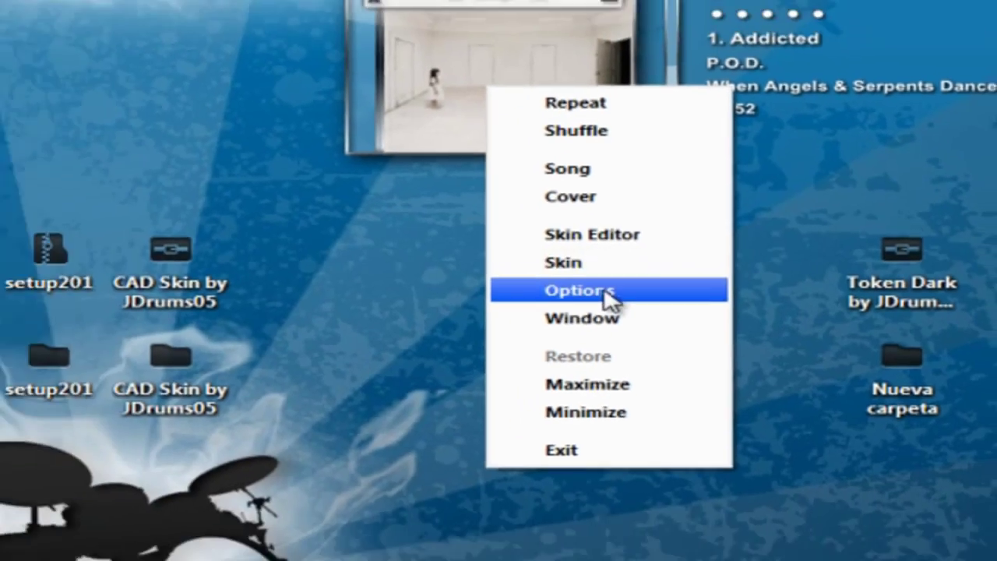
click(489, 302)
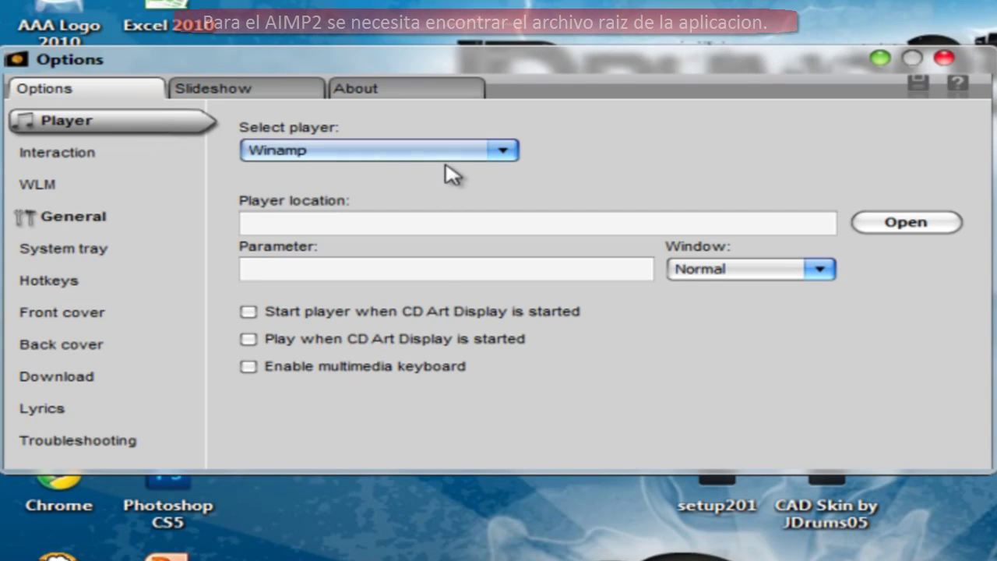
- Keep Winamp as player, set the player location to C:\Program Files\AIMP2\AIMP2.exe, and enable the start player, play and multimedia keyboard options
click(504, 152)
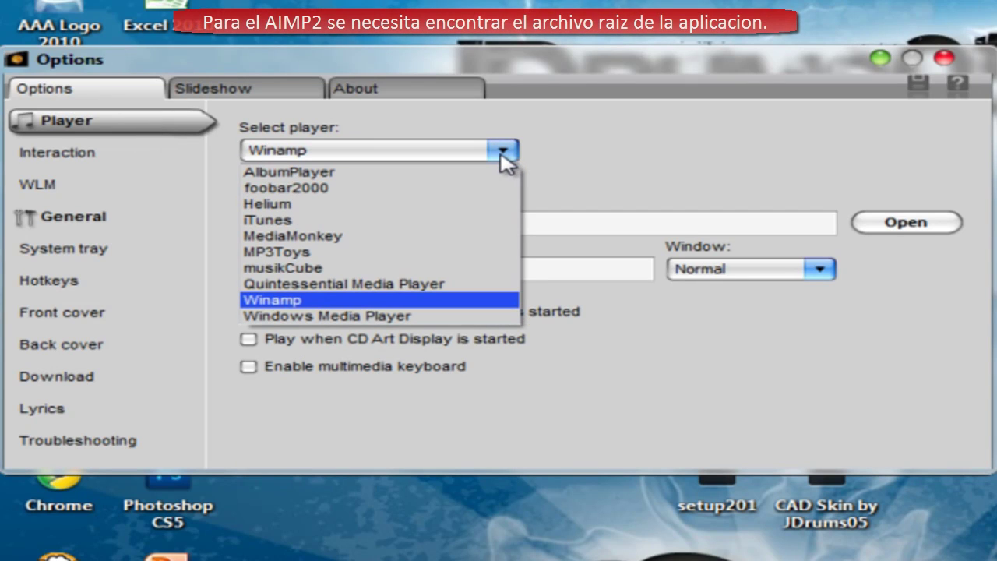
click(504, 153)
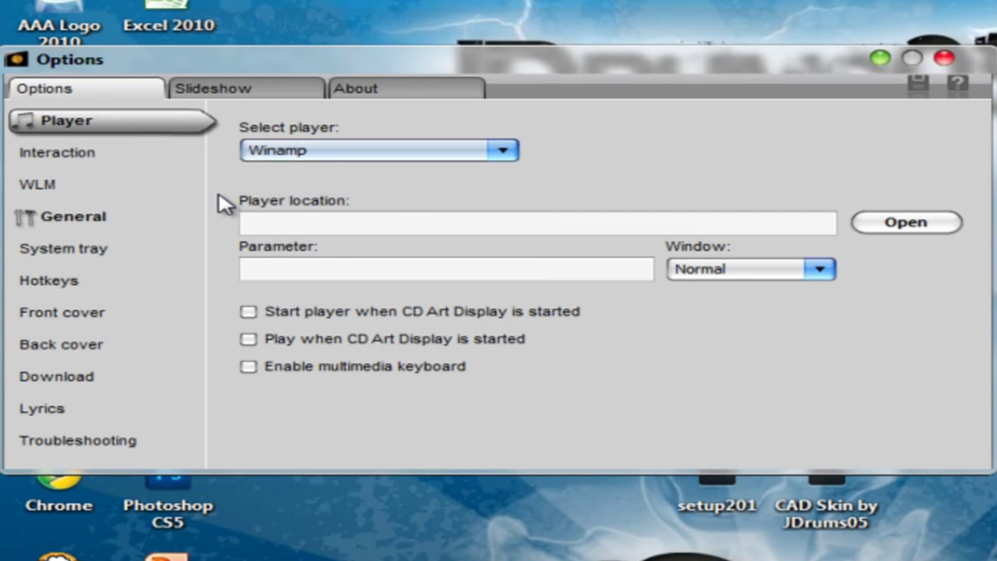
click(870, 224)
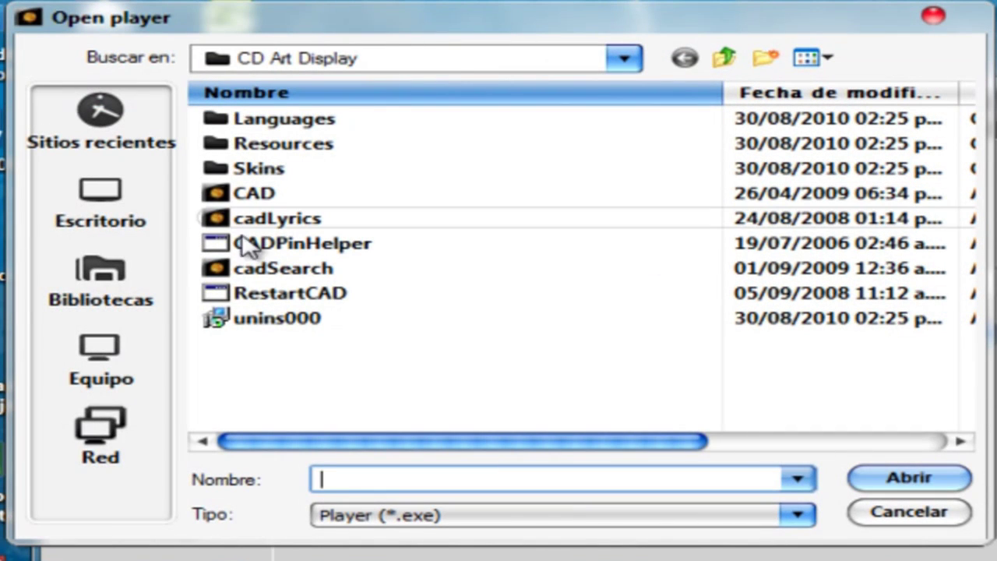
click(133, 381)
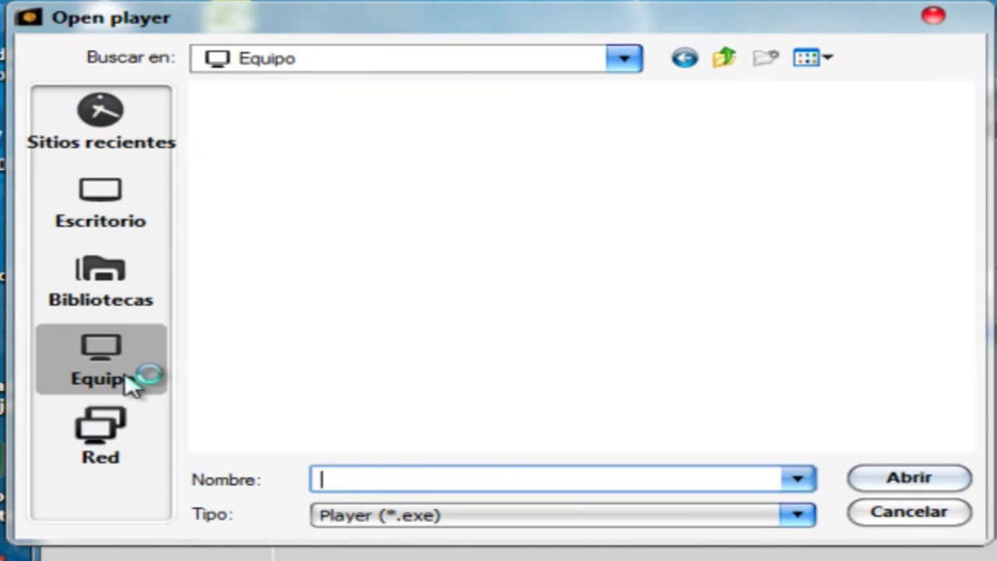
double_click(423, 151)
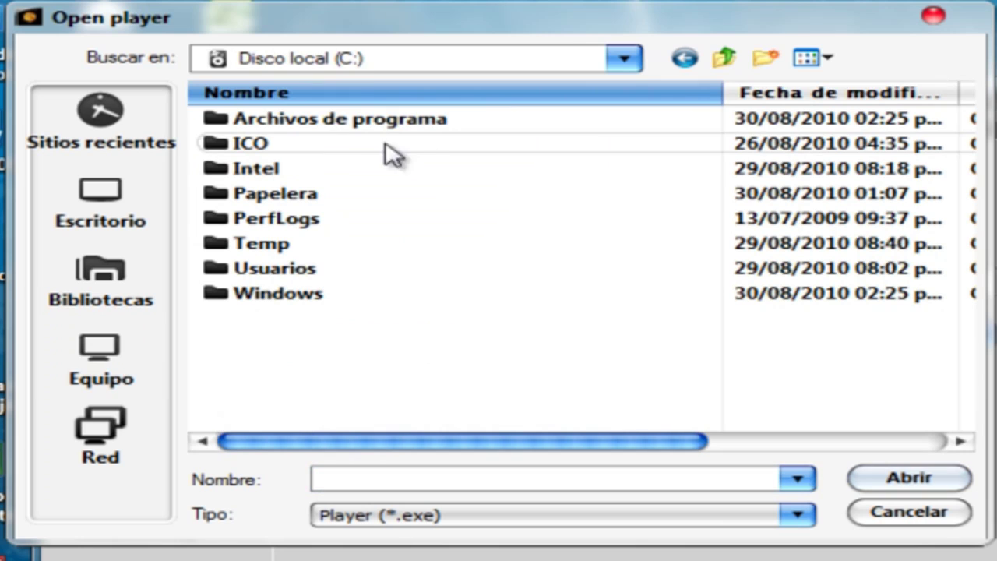
double_click(341, 127)
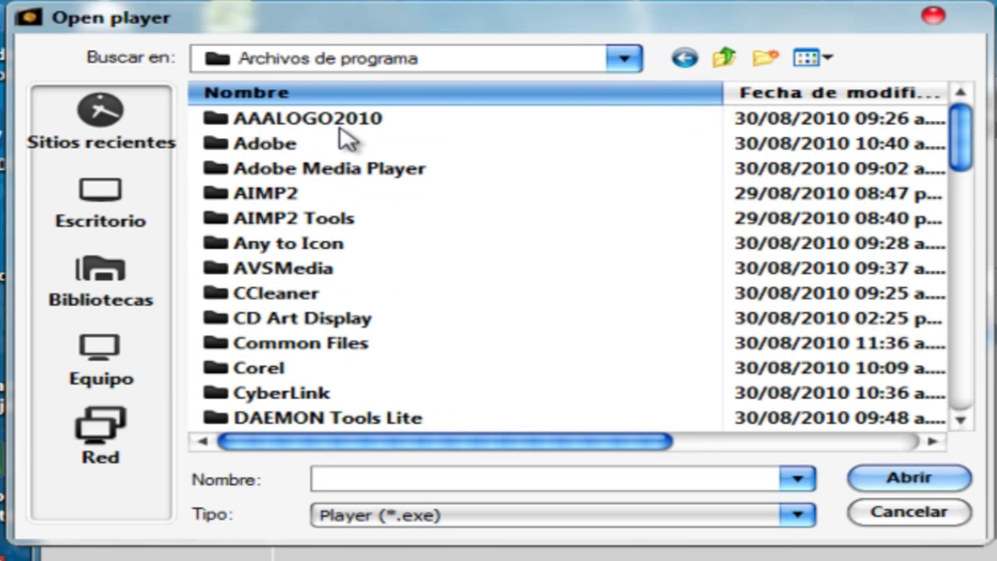
double_click(283, 195)
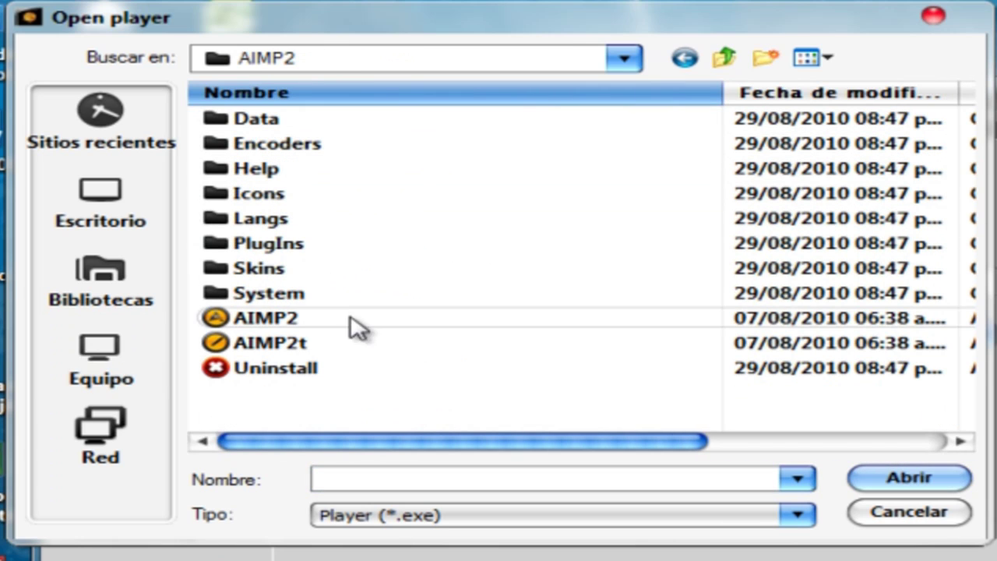
double_click(285, 324)
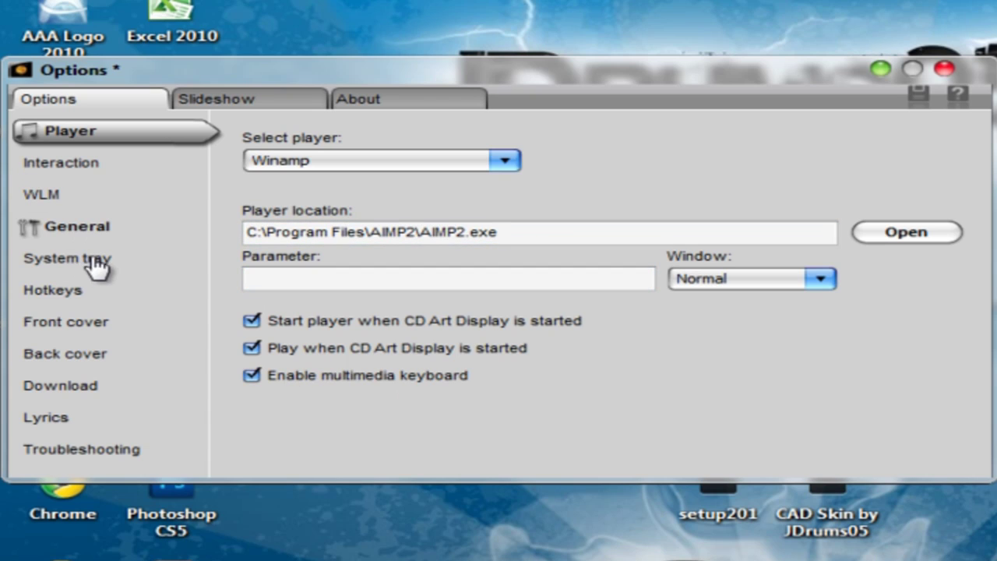
- In the Interaction settings, enable exiting CD Art Display when the player is closed and closing the player when exiting CD Art Display
click(80, 167)
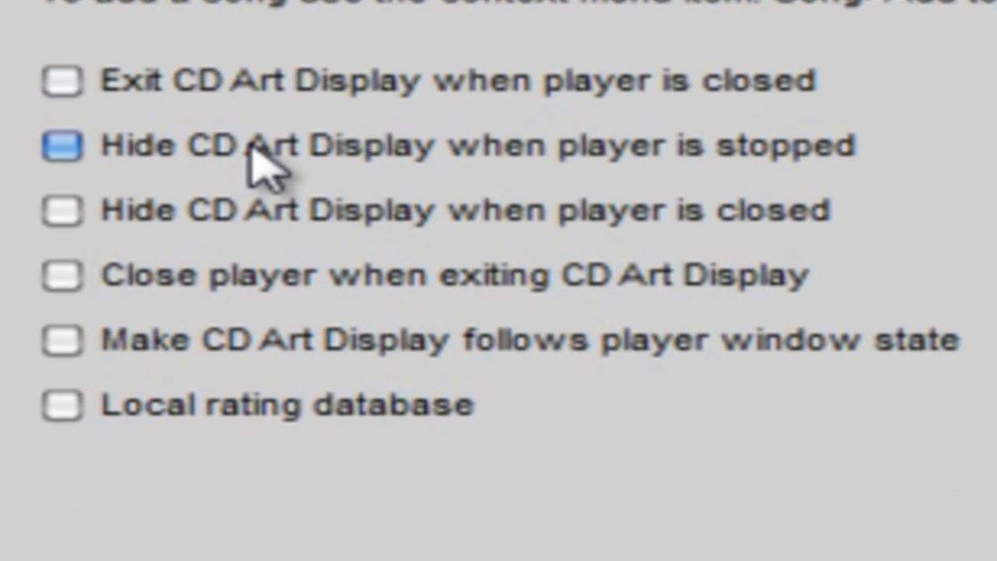
click(262, 82)
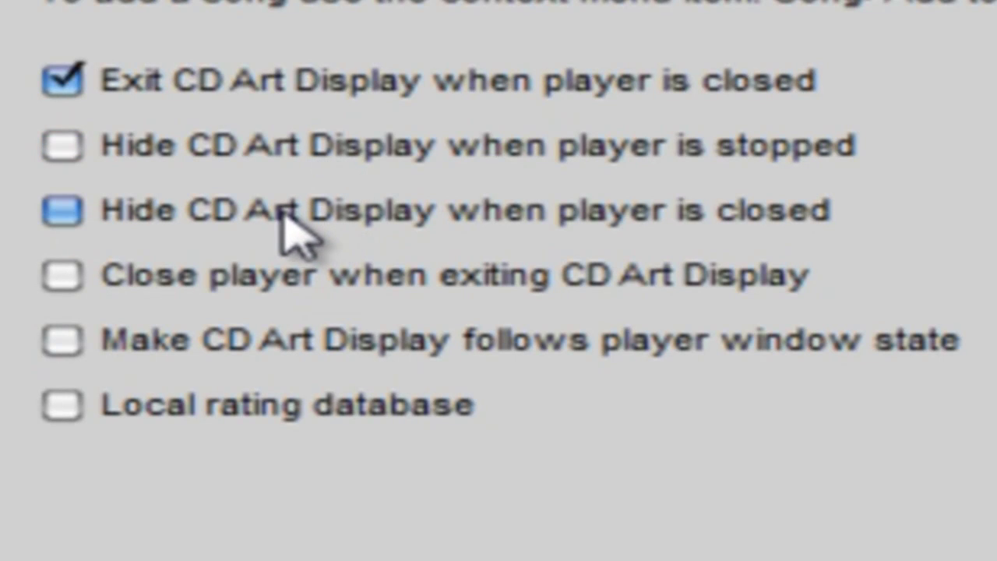
click(269, 288)
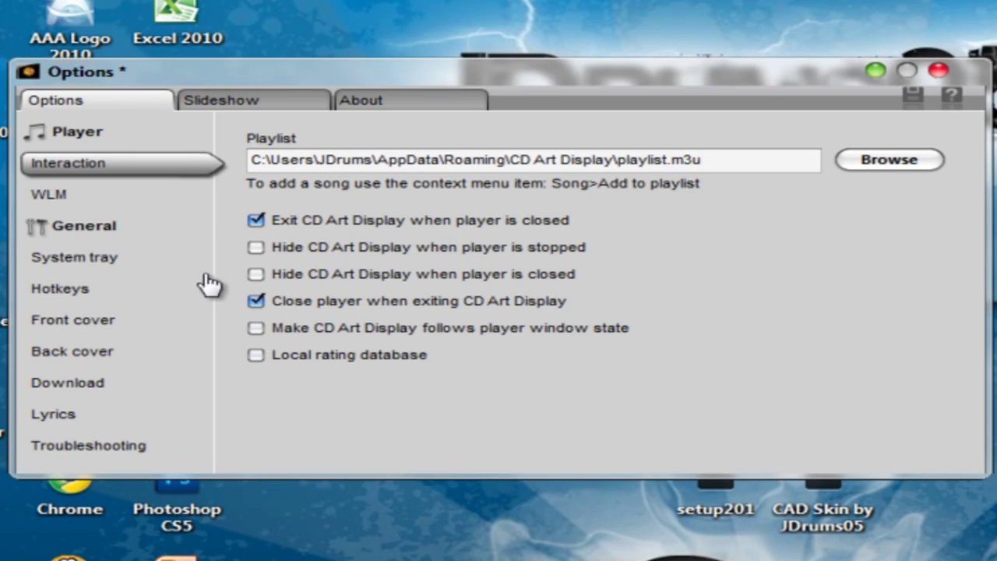
- Set the language to Español (latino) in the General settings, then save the changes and close the options
click(117, 229)
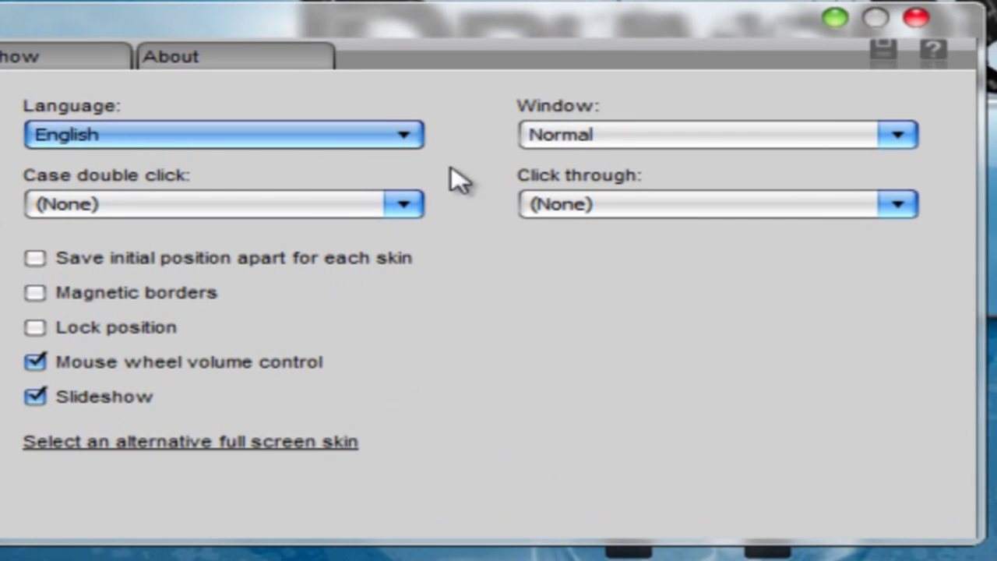
click(402, 139)
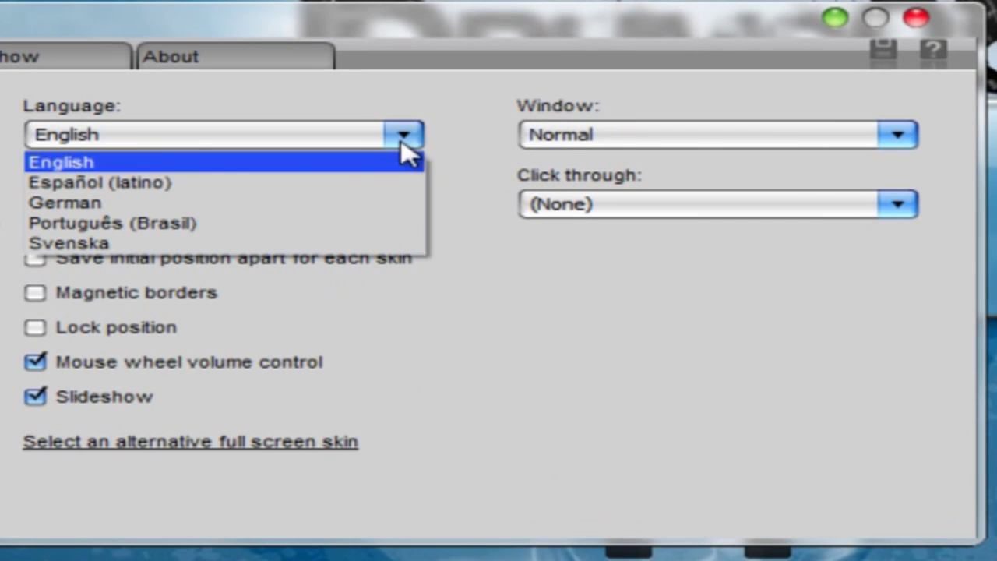
click(375, 184)
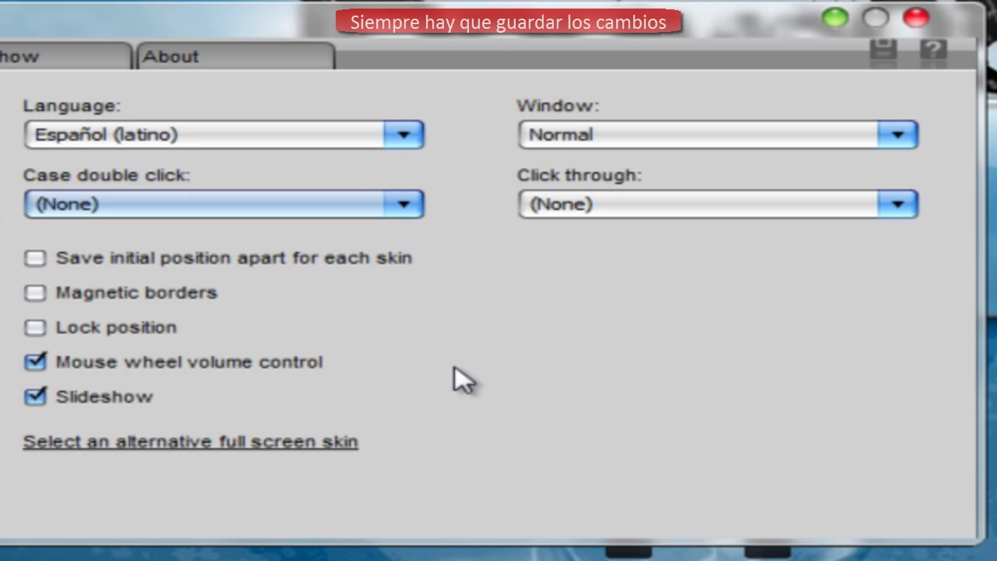
click(888, 54)
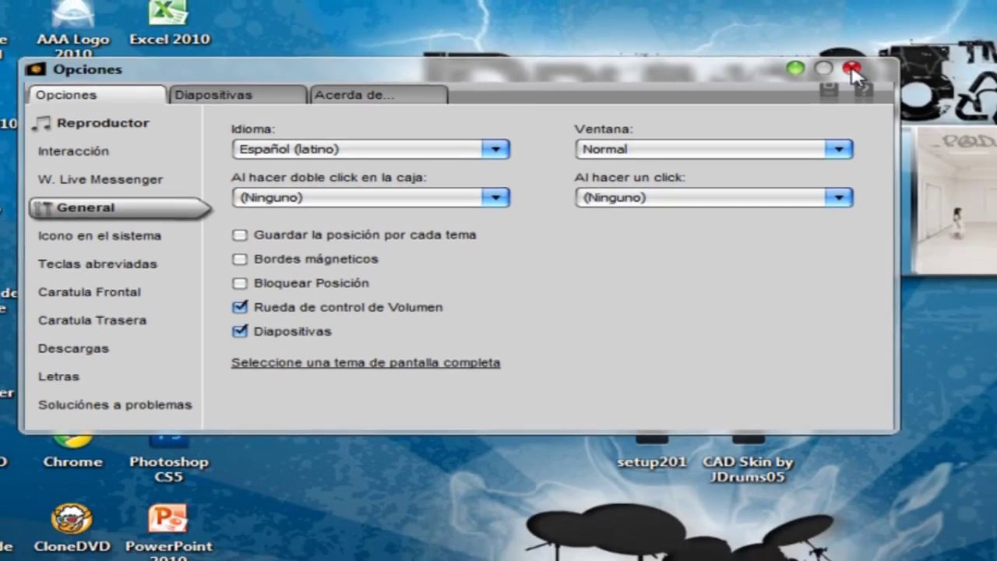
click(945, 68)
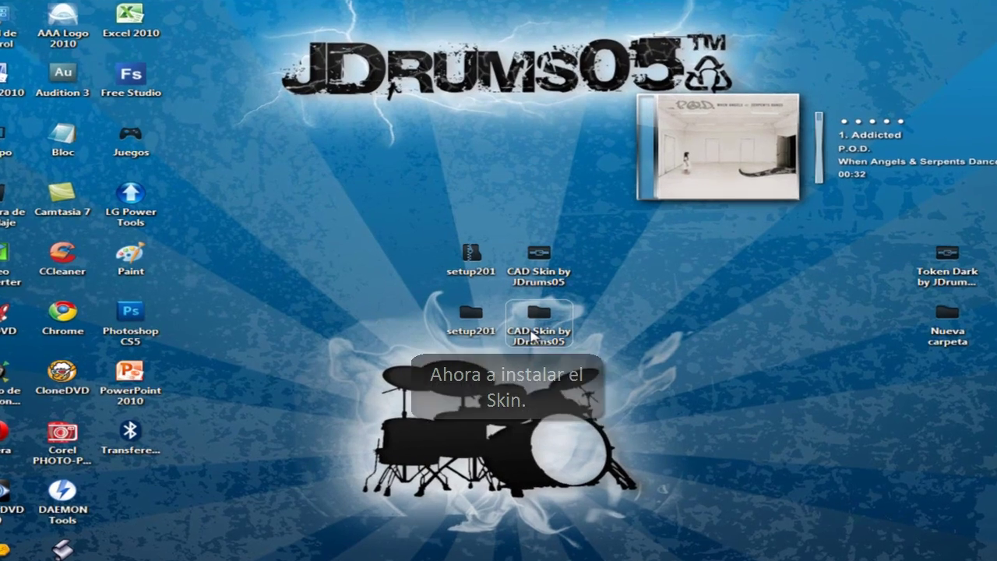
- Locate the MuZic by JDrums05 skin folder inside the extracted CAD Skin by JDrums05 folder and check its contents
double_click(523, 321)
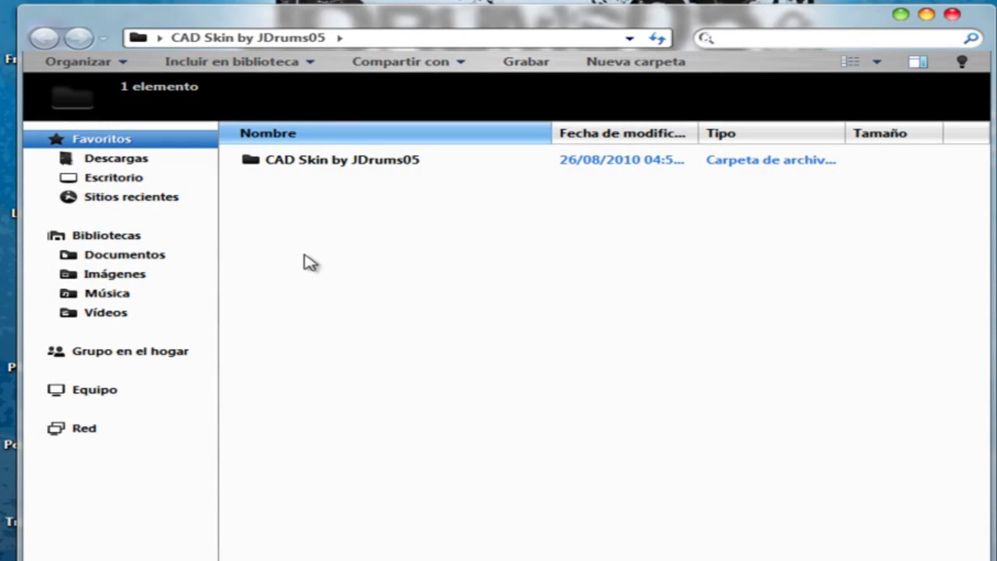
click(369, 187)
double_click(345, 165)
double_click(352, 167)
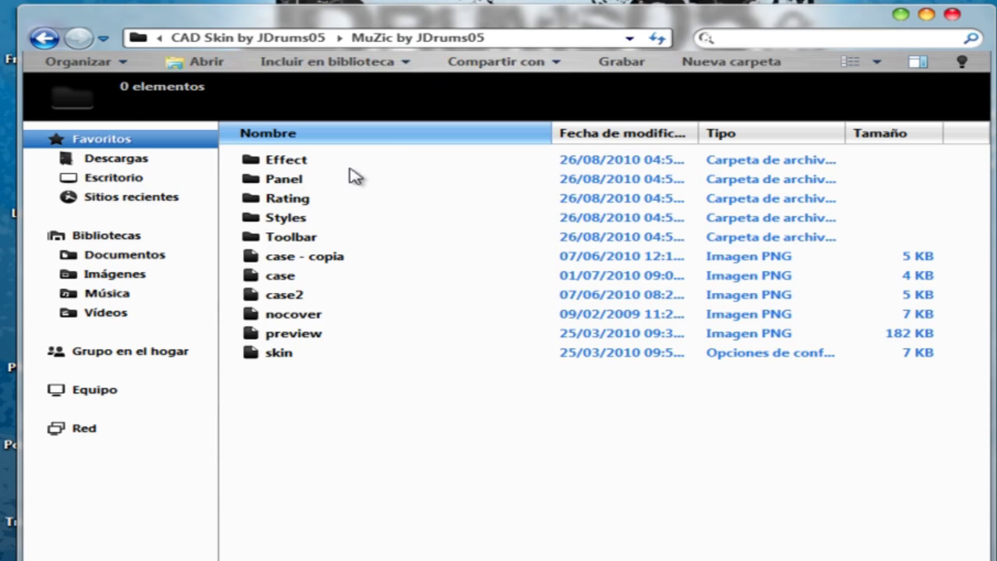
click(45, 37)
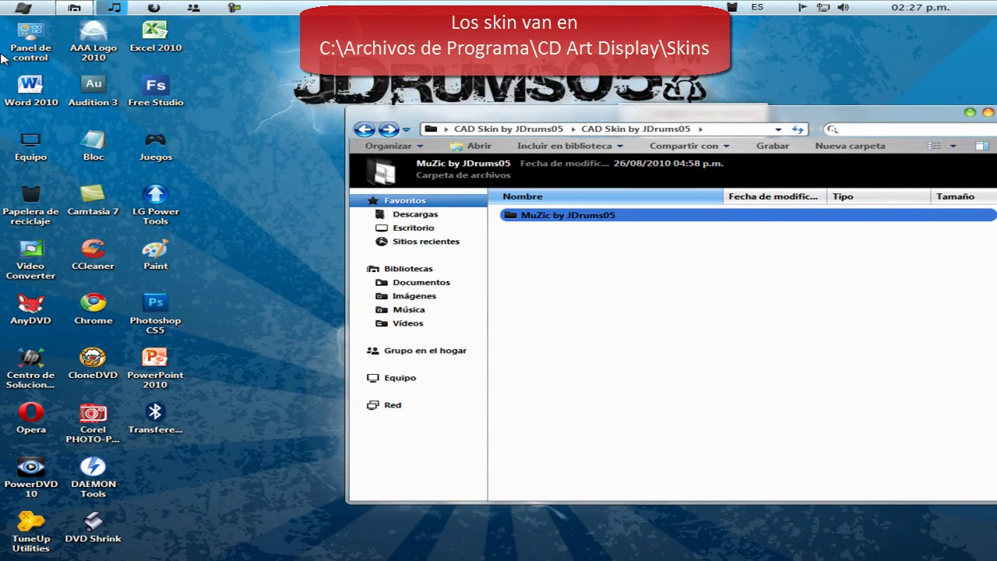
- Open the Skins folder of CD Art Display inside Archivos de programa on Disco local (C:)
click(23, 9)
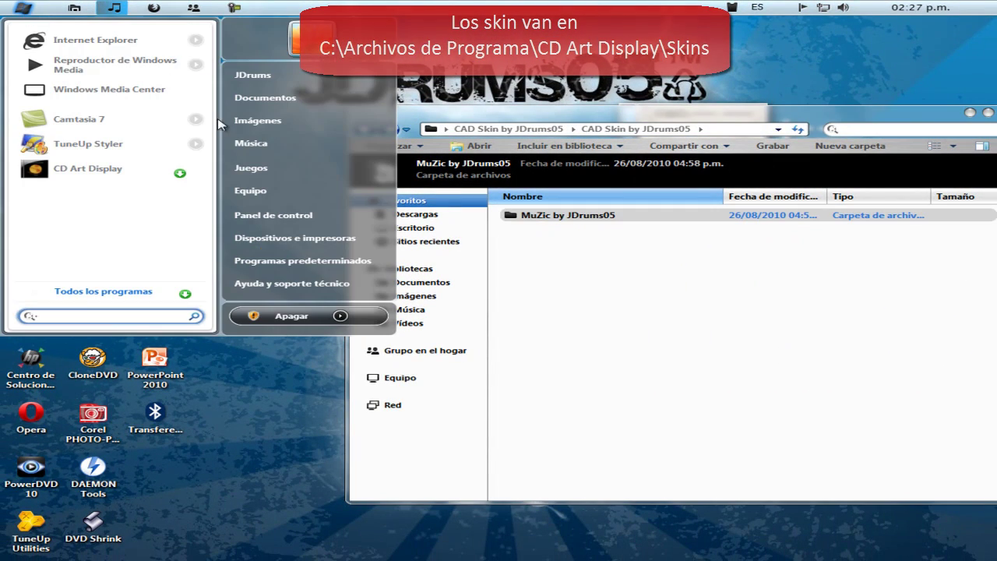
click(250, 190)
click(399, 201)
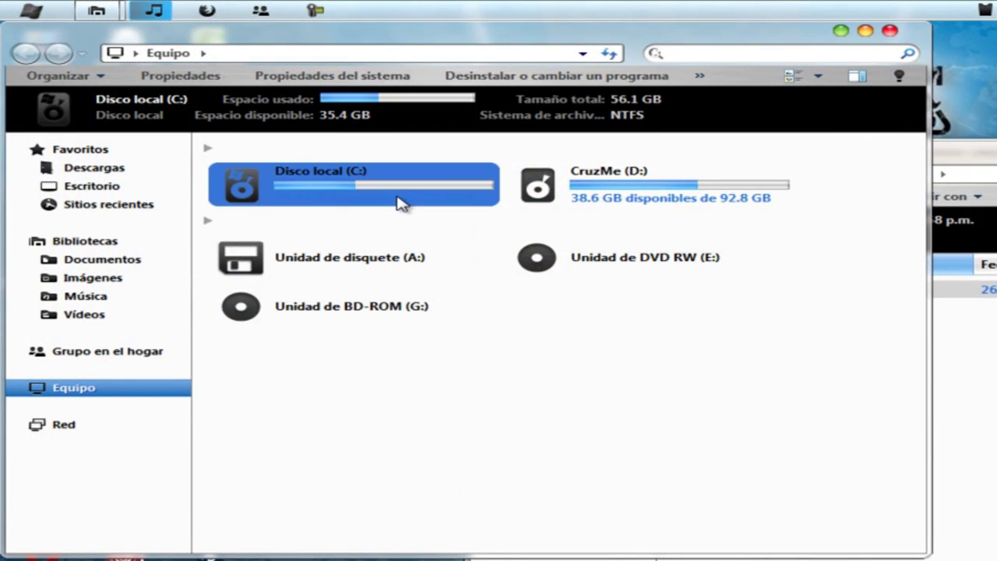
double_click(398, 201)
double_click(294, 176)
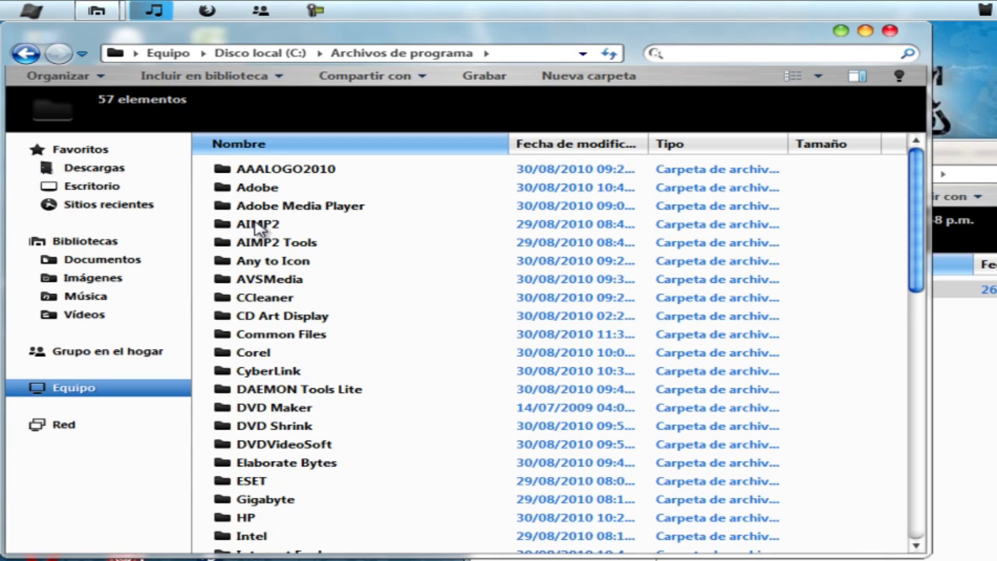
double_click(257, 225)
key(BackSpace)
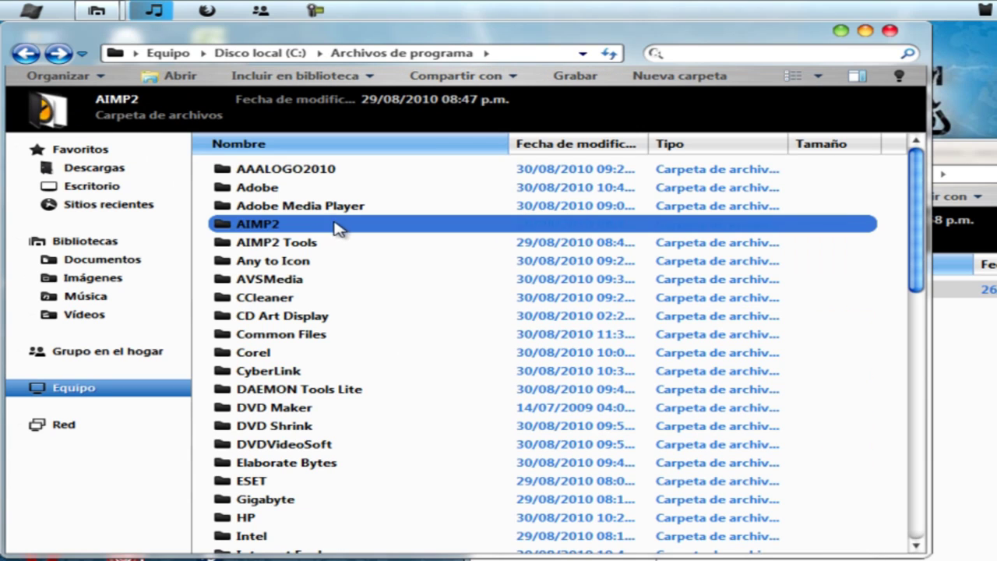
double_click(331, 316)
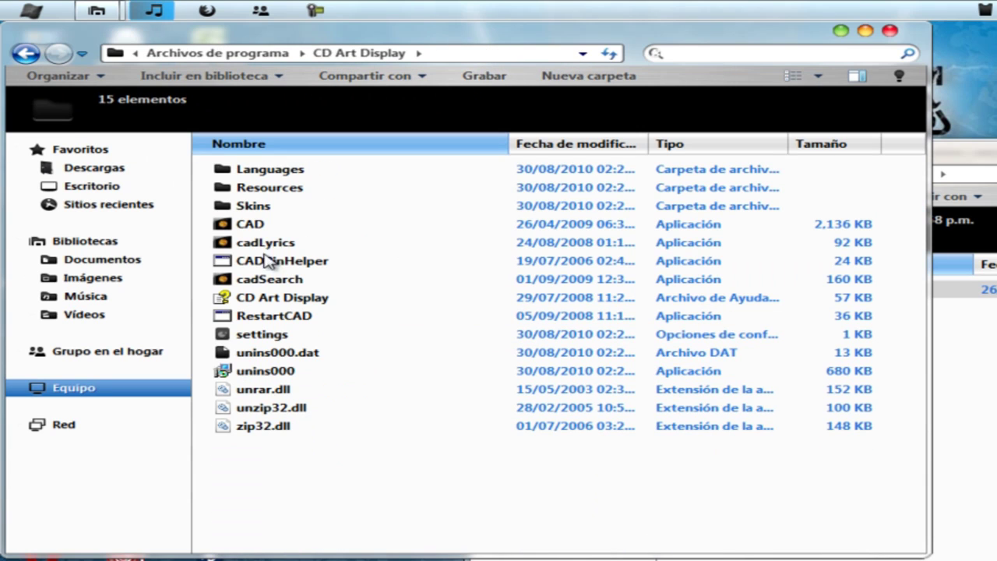
click(247, 204)
double_click(248, 205)
- Arrange the Skins and CAD Skin by JDrums05 folder windows side by side and move the MuZic by JDrums05 folder into Skins
key(super+Left)
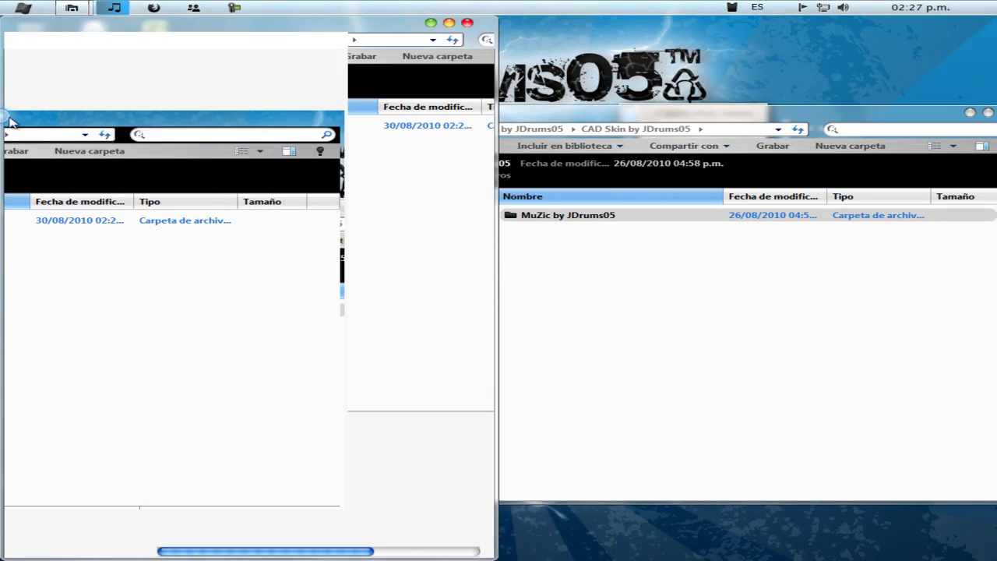
click(573, 115)
key(super+Right)
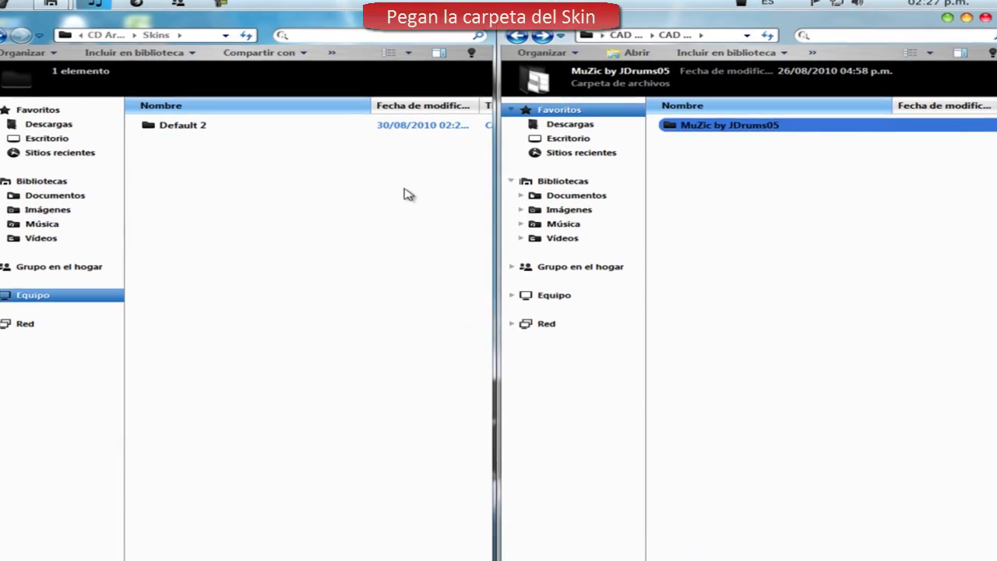
drag(763, 125, 342, 204)
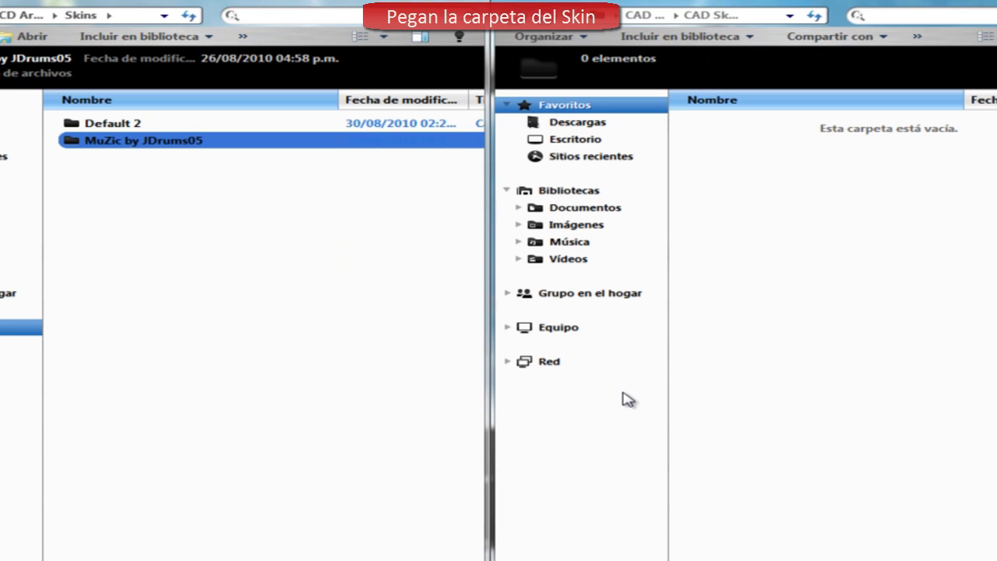
- Close both the Skins folder window and the emptied CAD Skin by JDrums05 folder window
drag(467, 4, 533, 66)
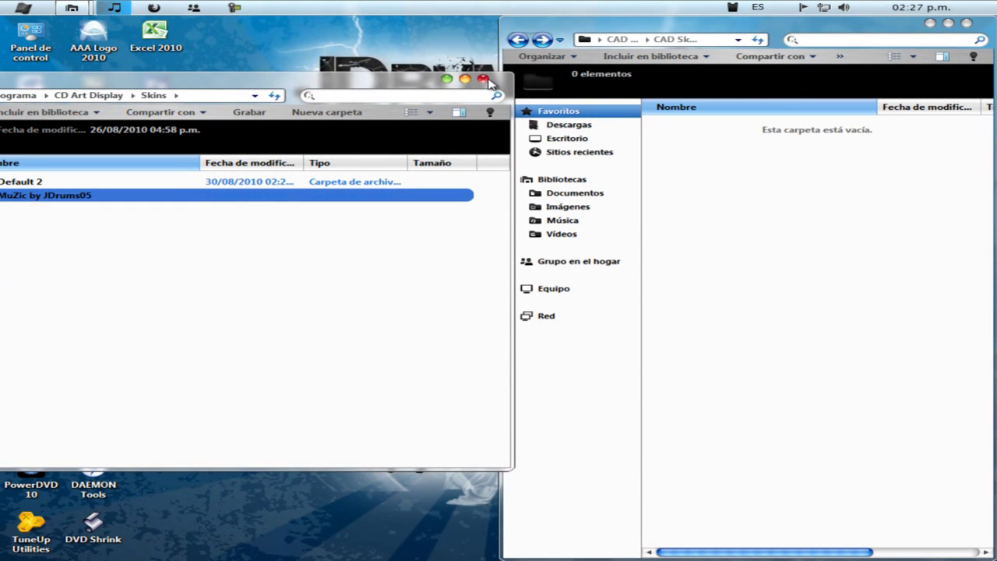
click(483, 79)
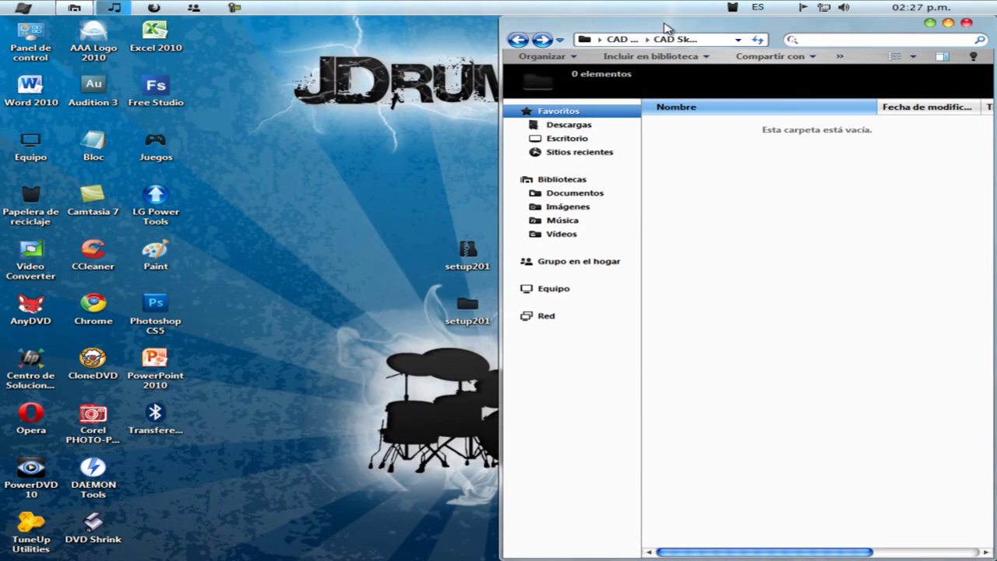
drag(668, 26, 325, 116)
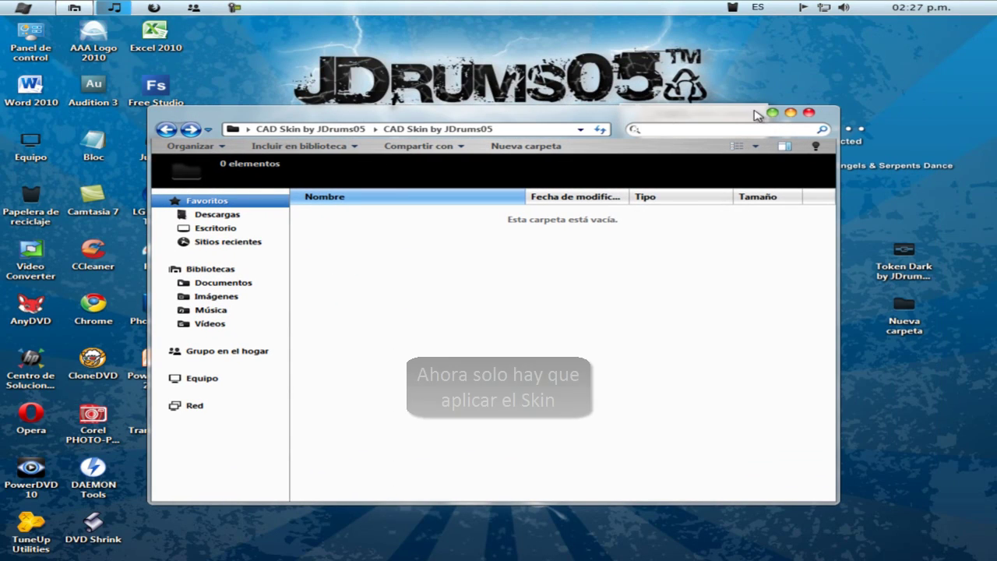
click(809, 113)
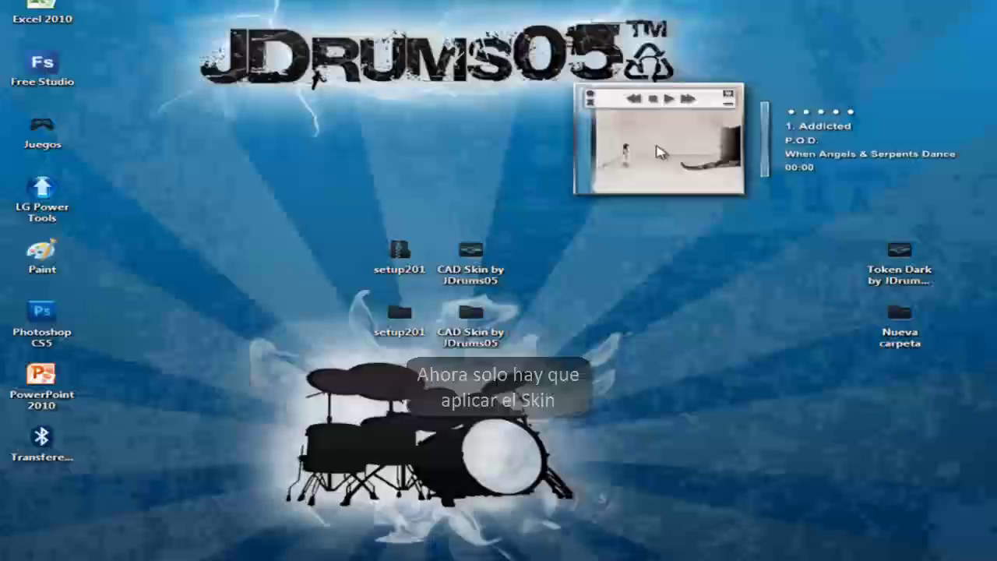
- Apply the default version of the MuZic by JDrums05 theme to the CD Art Display desktop widget
right_click(693, 163)
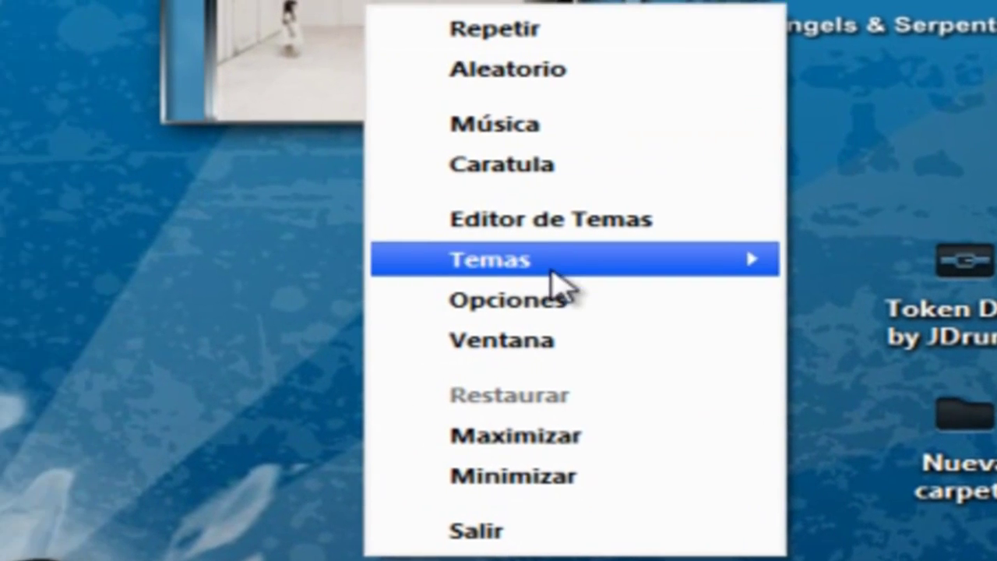
mouse_move(424, 264)
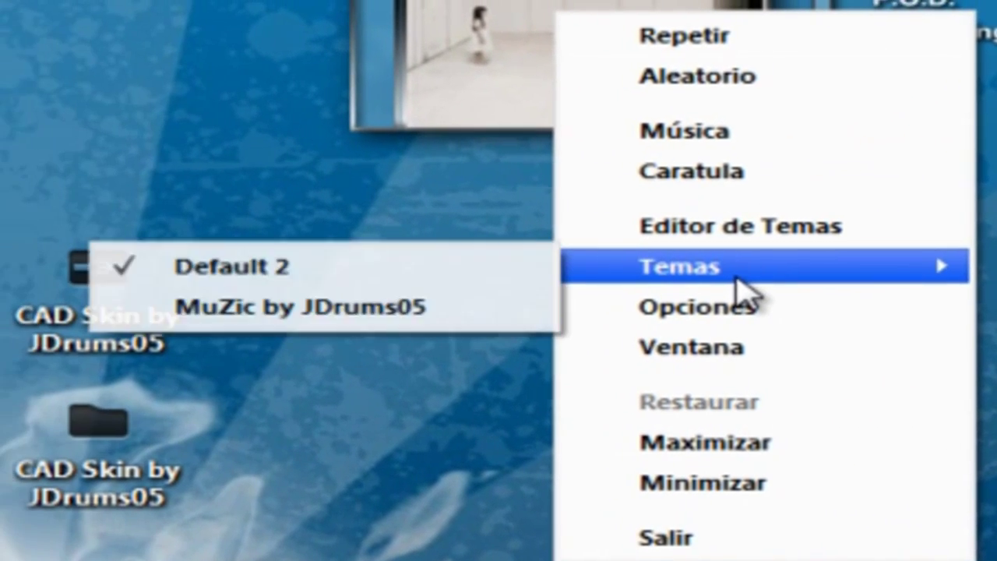
mouse_move(445, 307)
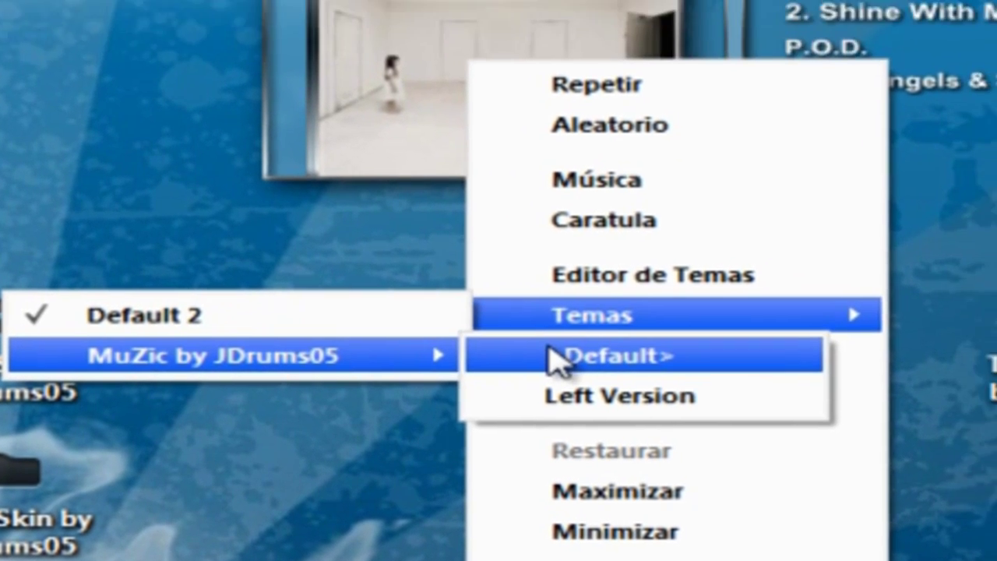
click(550, 350)
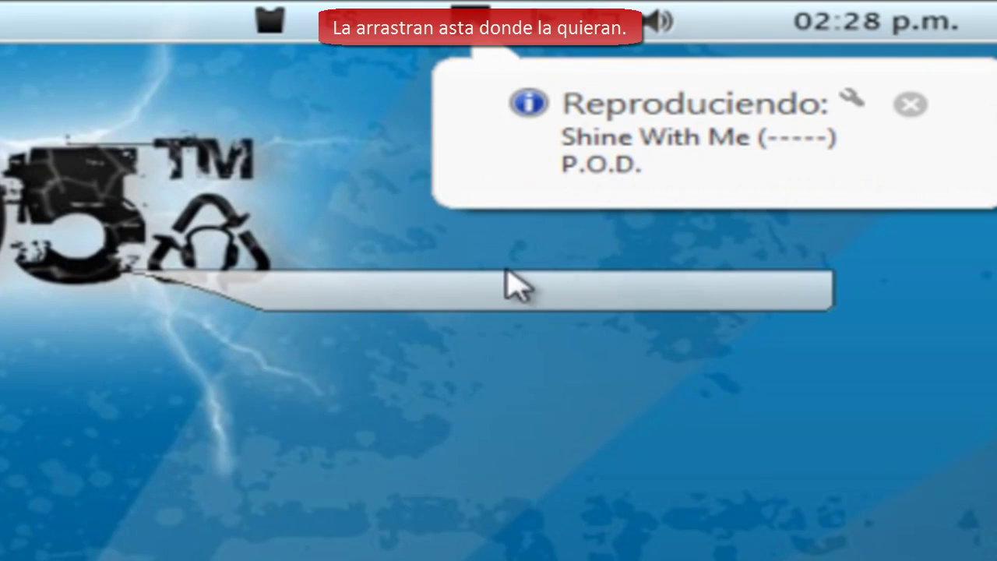
- Dismiss the now-playing notification and move the MuZic player bar to the desktop's upper-right corner, directly below the taskbar
mouse_move(436, 297)
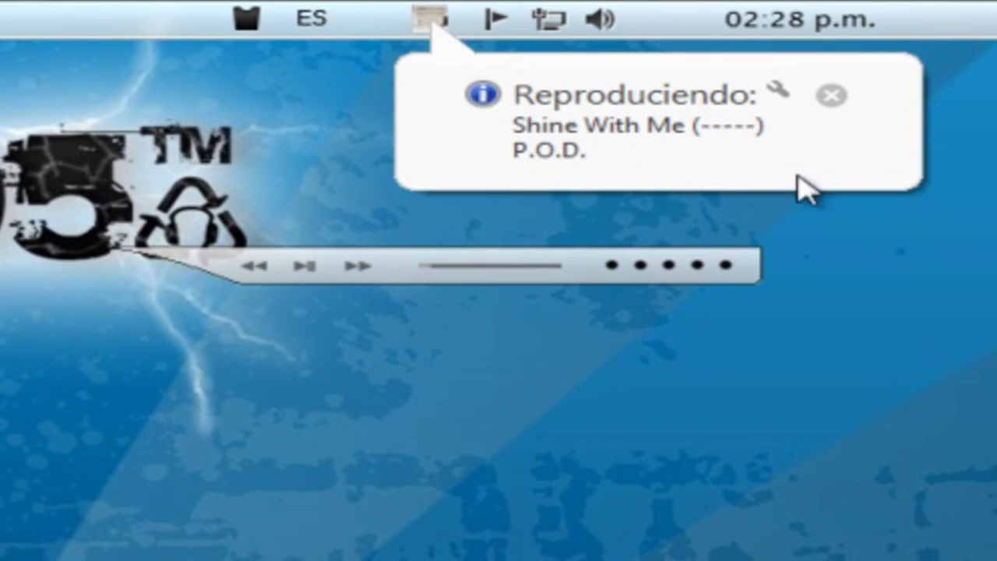
click(838, 98)
drag(403, 282, 645, 76)
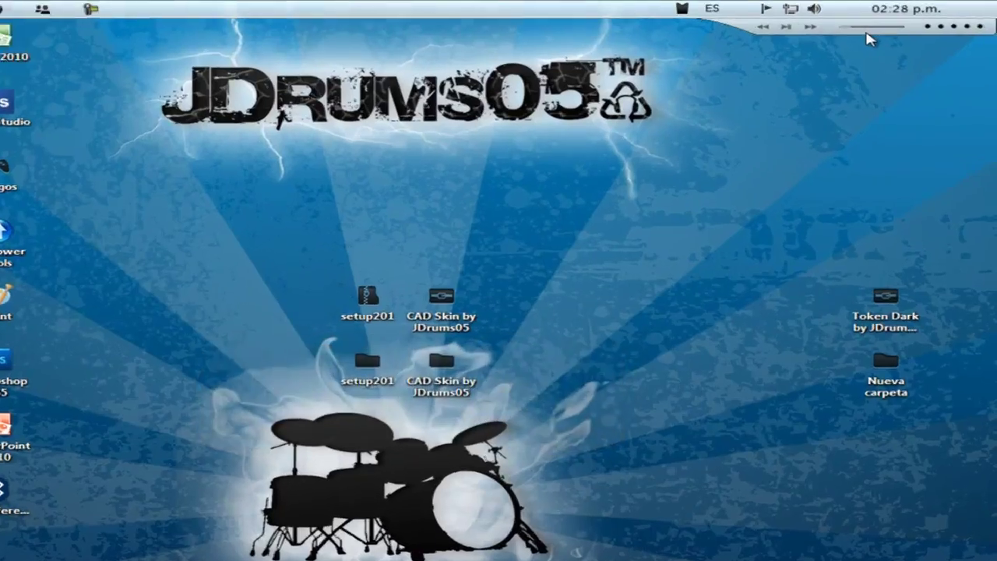
- In the General options, enable saving the position per theme, magnetic borders and position locking, then save the settings
right_click(891, 29)
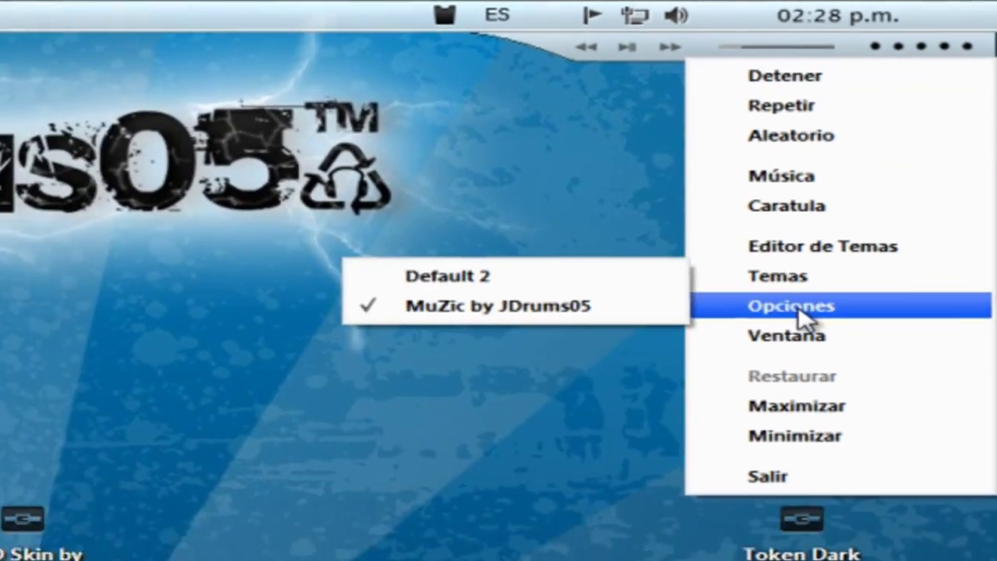
click(800, 312)
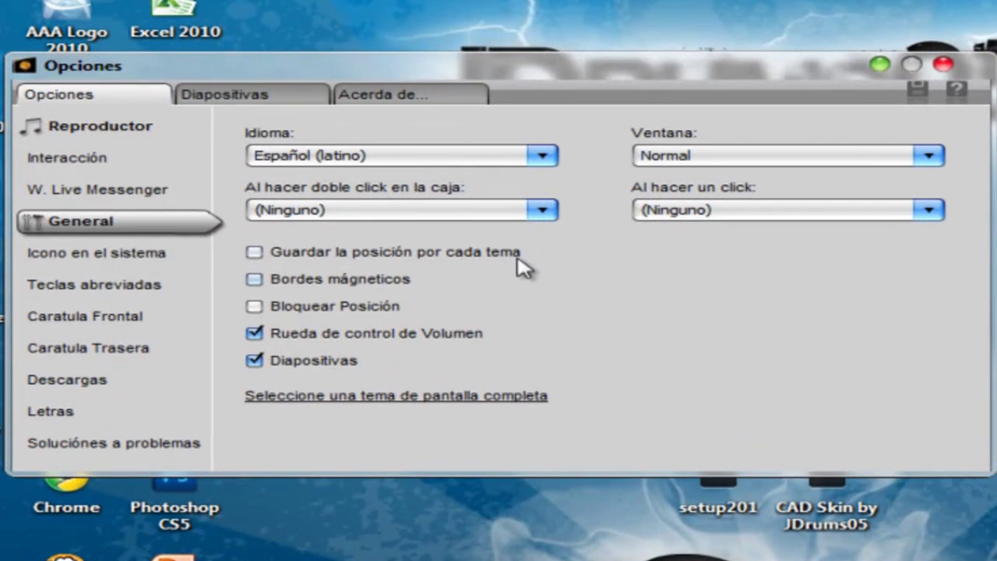
click(388, 195)
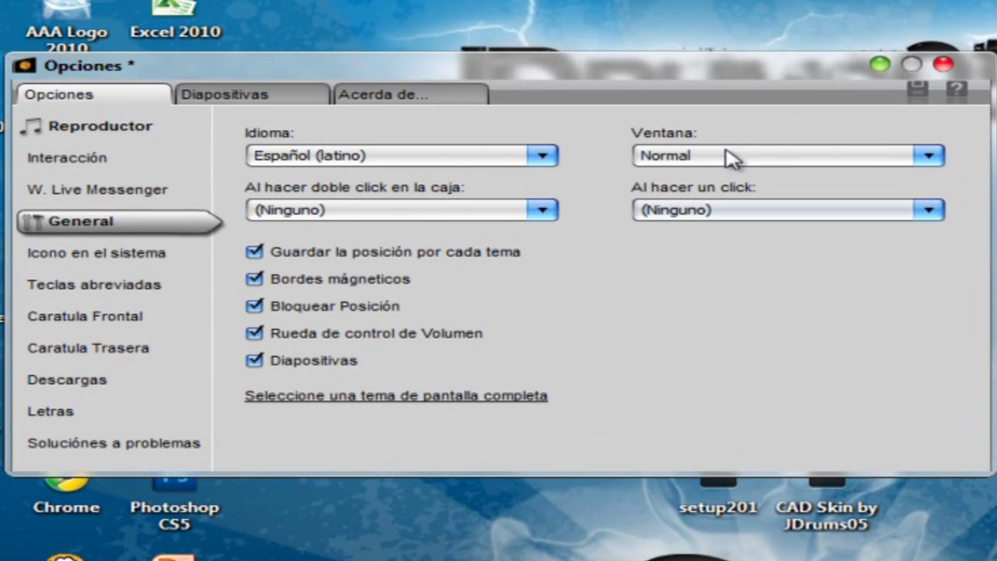
click(916, 91)
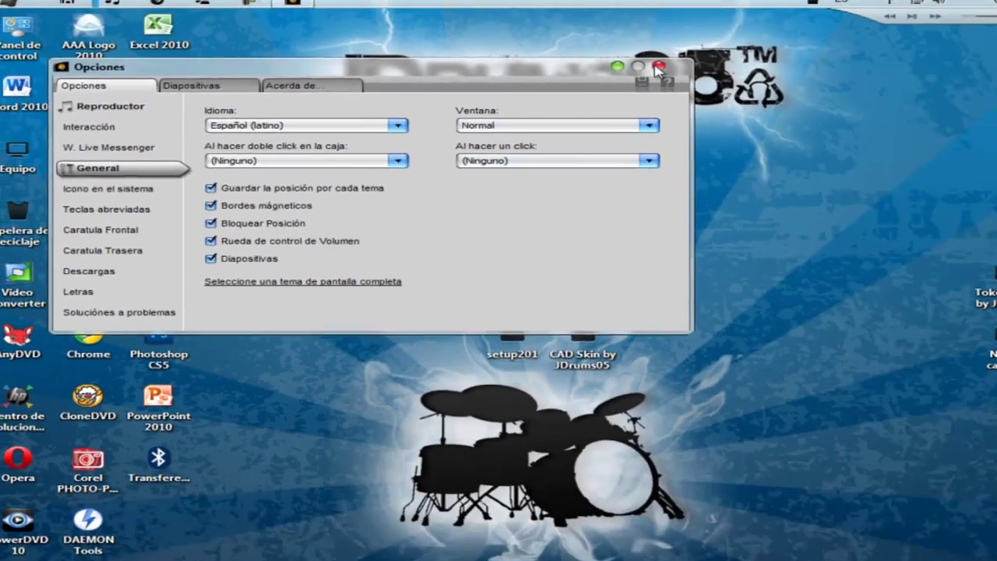